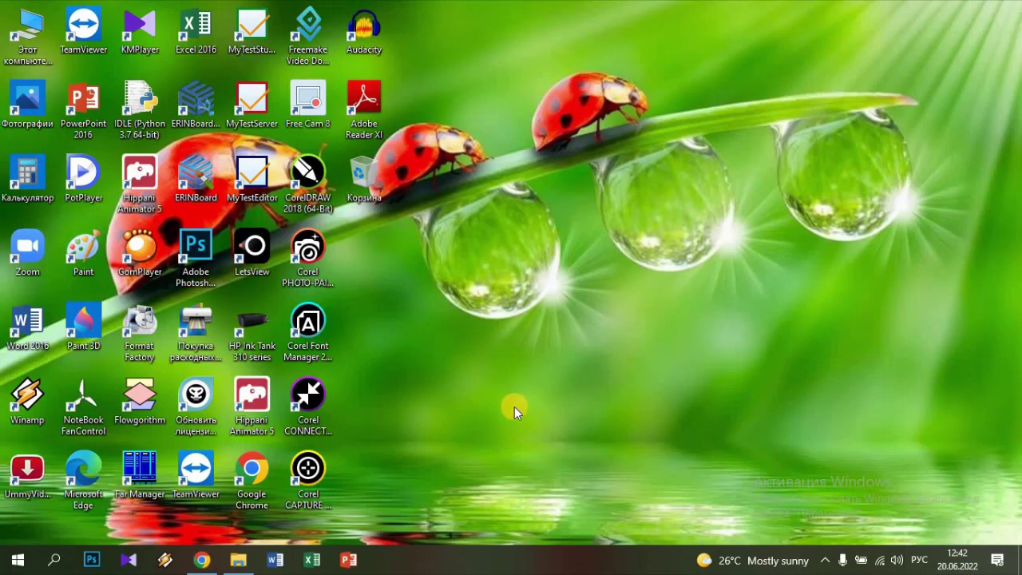
# Switch to Chrome and search Google for "гугл переводчик".
pyautogui.click(202, 558)
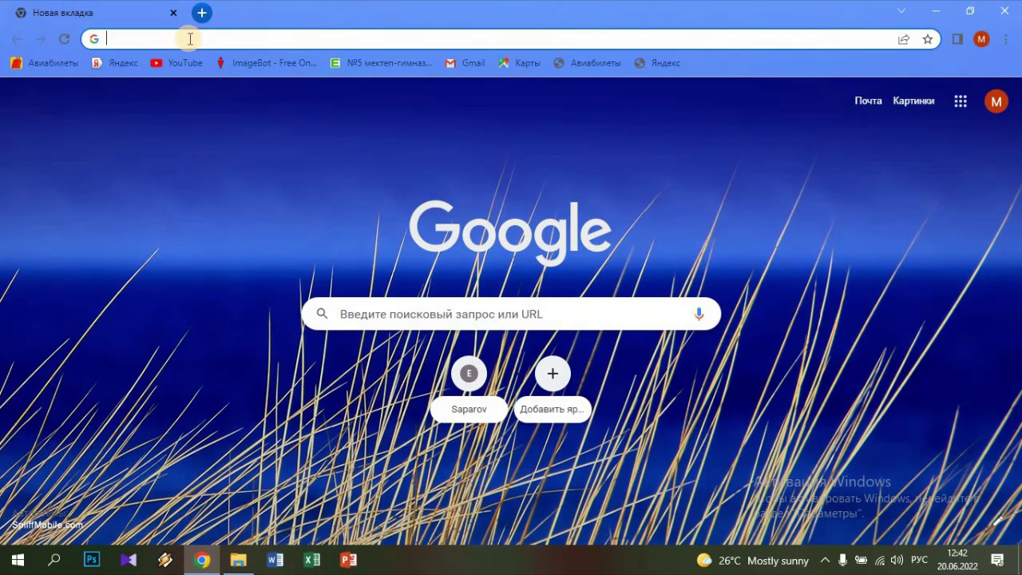
pyautogui.write('гу')
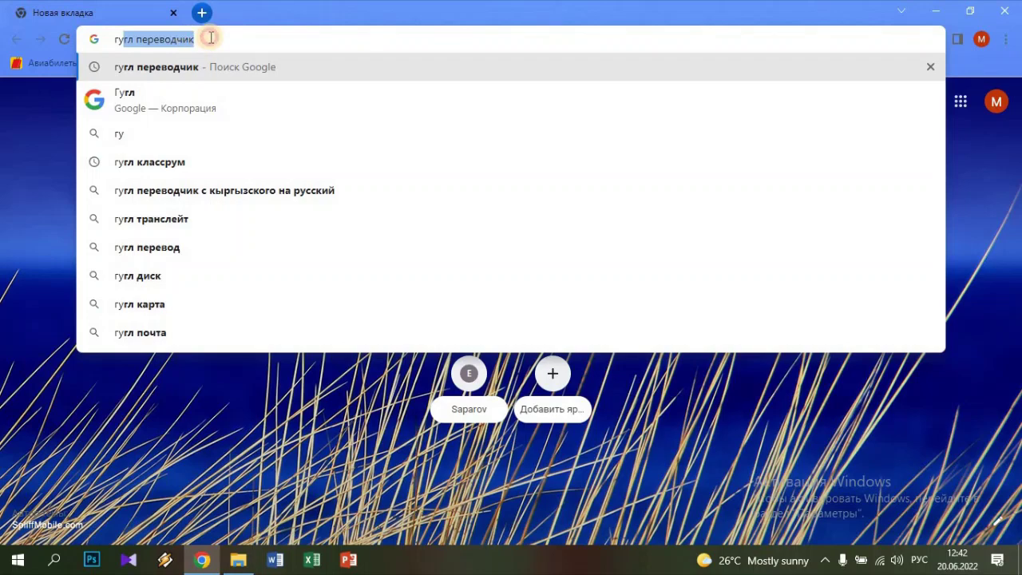
pyautogui.click(211, 38)
pyautogui.press('Return')
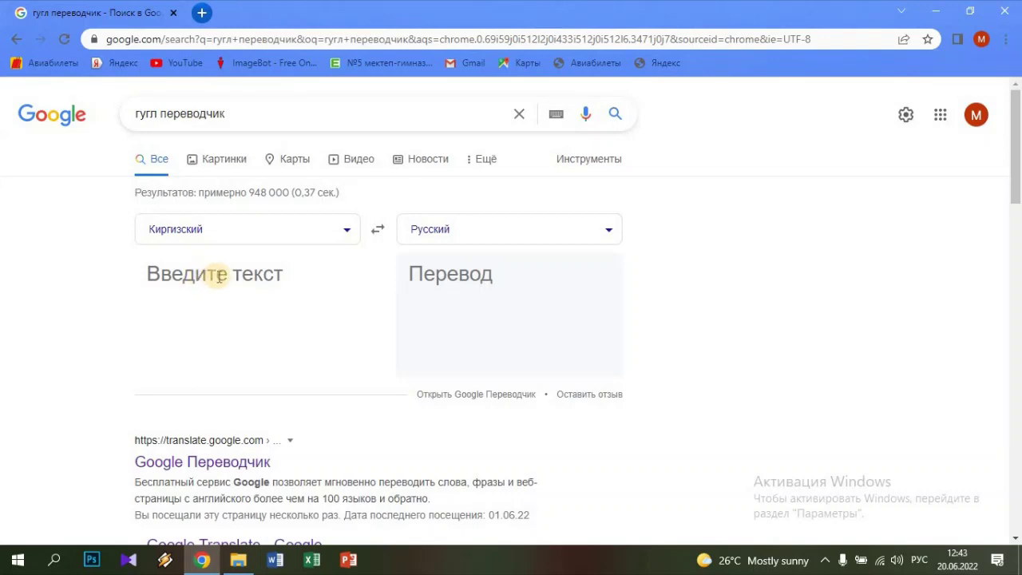
# Set the search page's translator to translate from Киргизский to Русский.
pyautogui.click(345, 228)
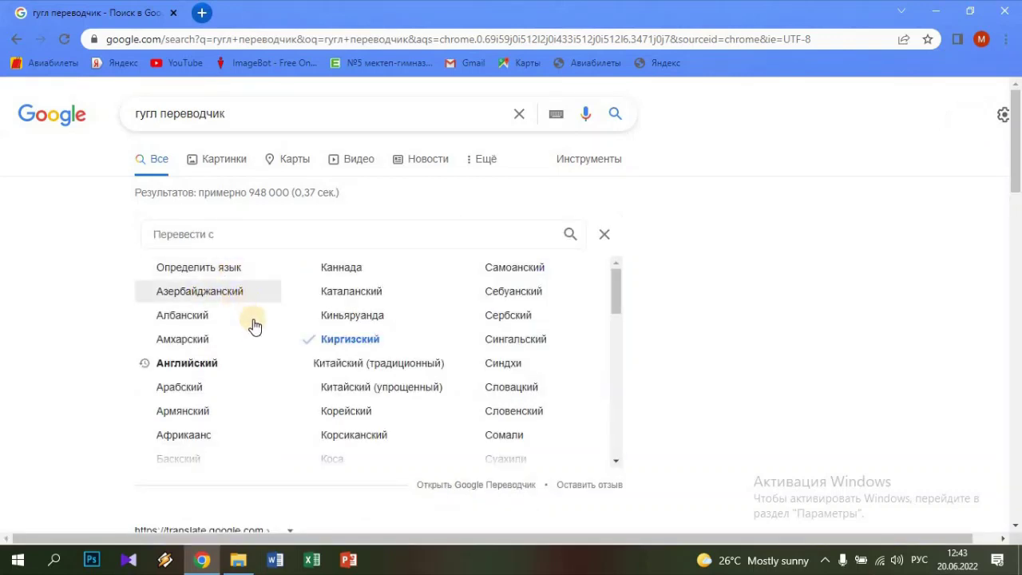
pyautogui.click(341, 340)
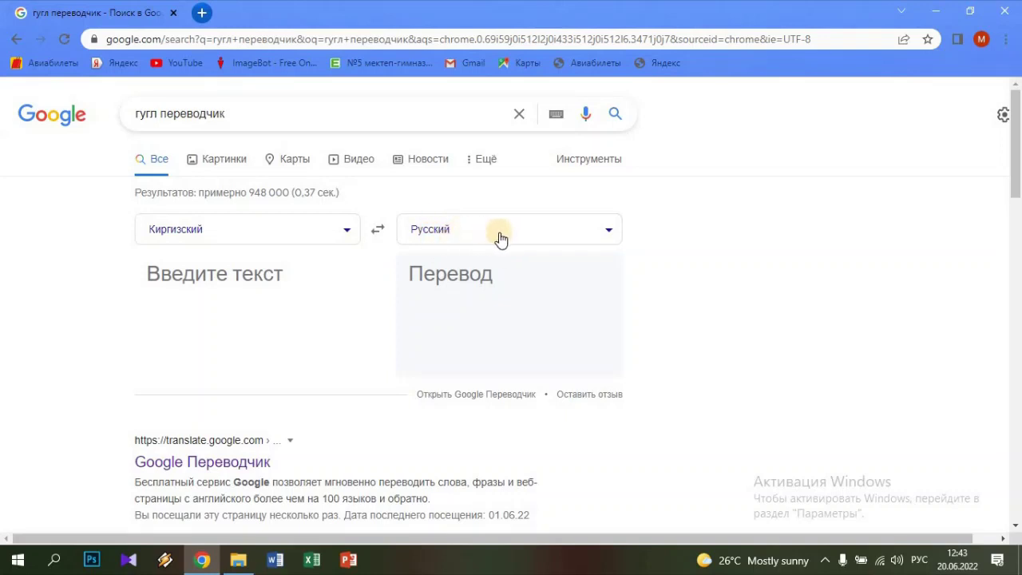
pyautogui.click(536, 232)
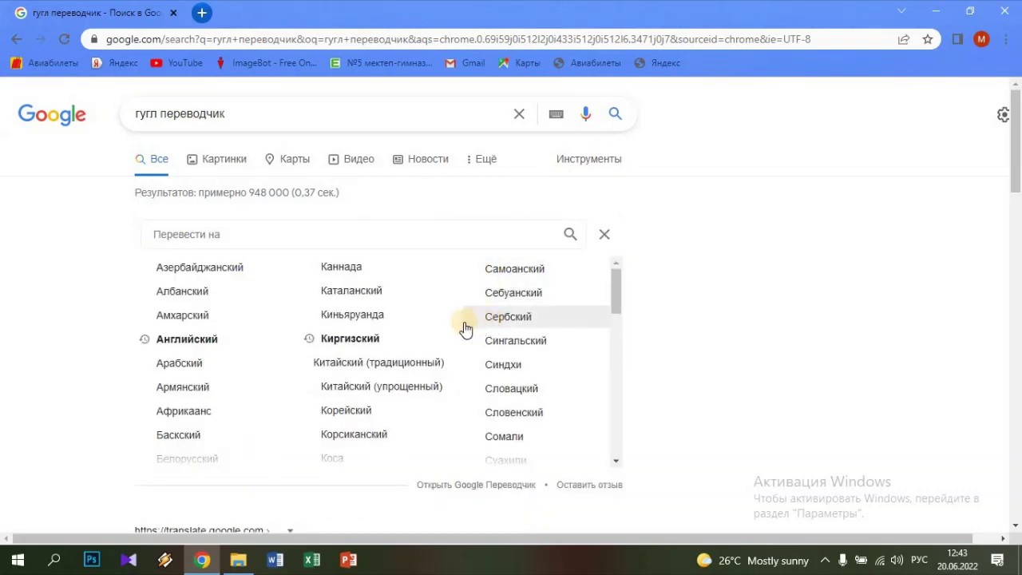
pyautogui.scroll(-2, 411, 353)
pyautogui.scroll(-7, 409, 359)
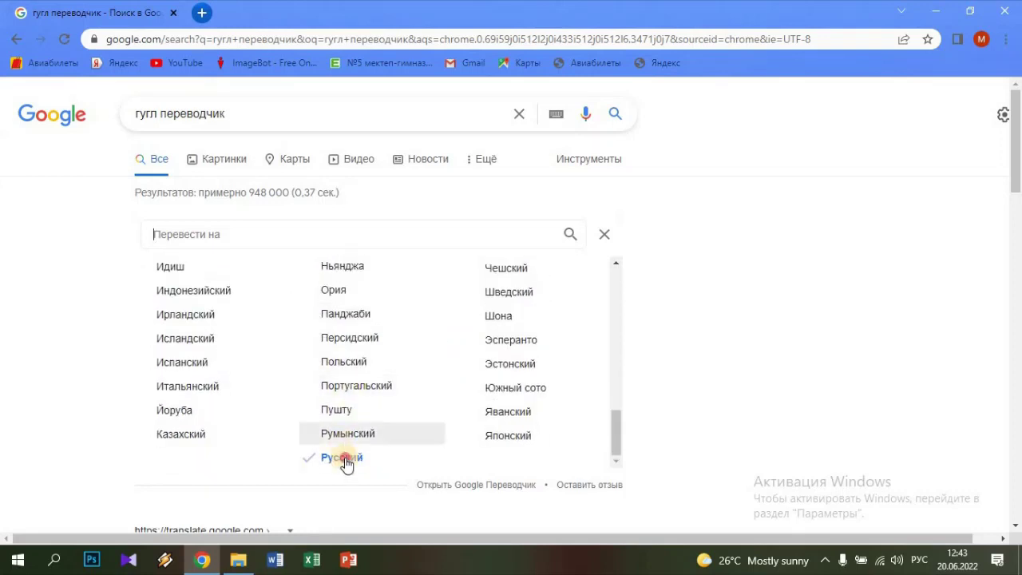
pyautogui.click(415, 455)
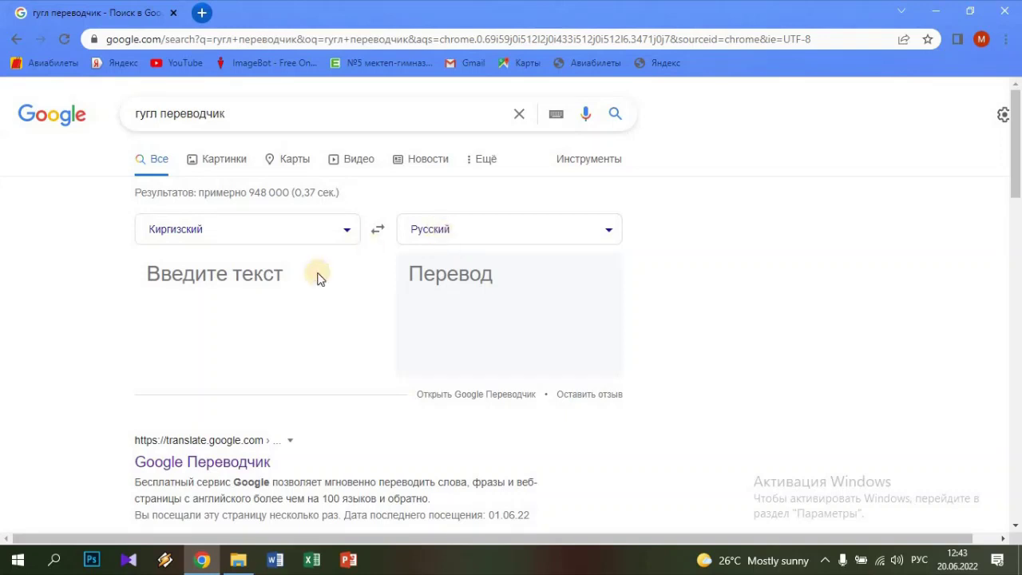
# Enter "Мен театрга барам" as the text to translate, and open the full Google Переводчик site from the search results.
pyautogui.click(217, 274)
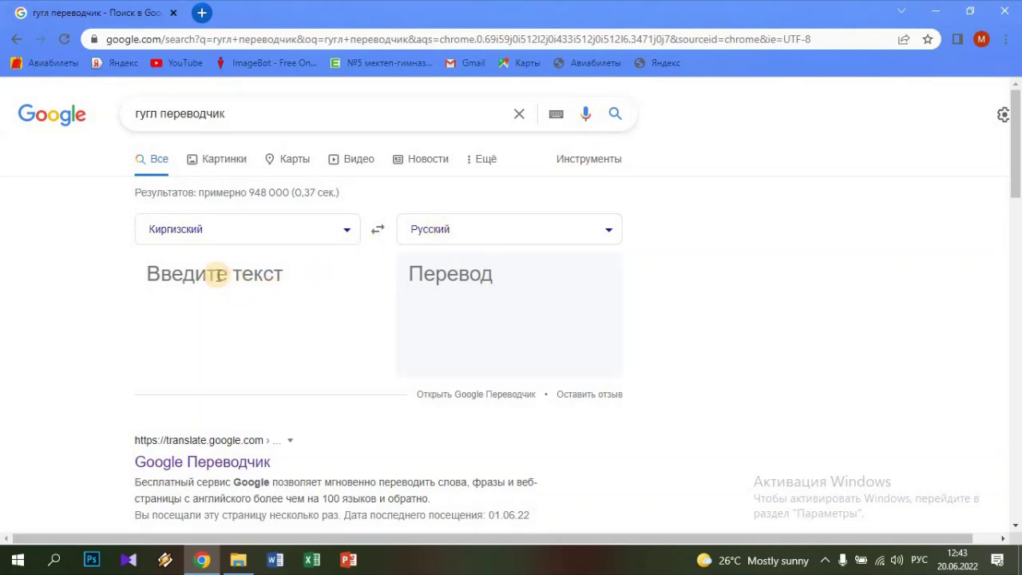
pyautogui.write('Мен')
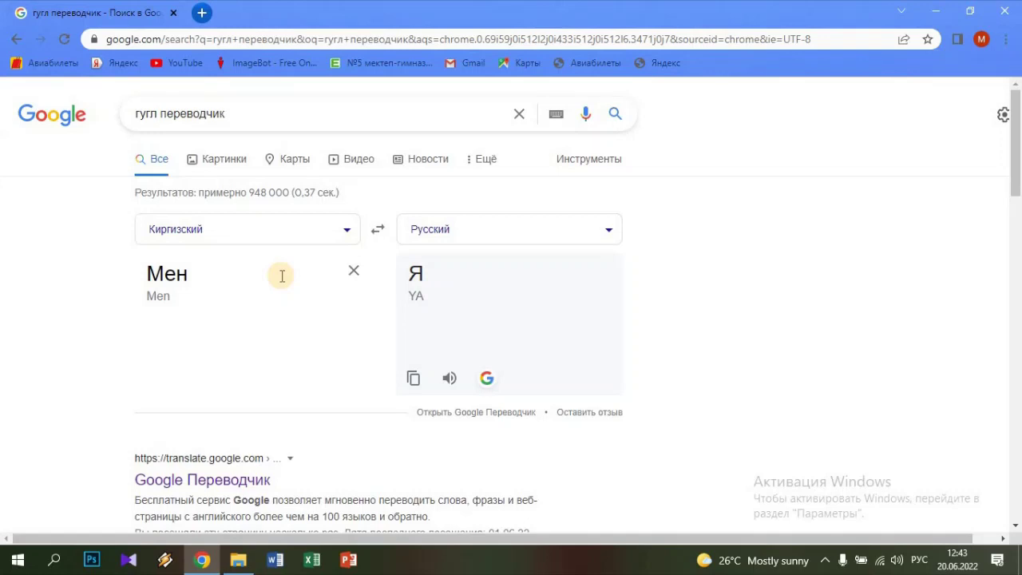
pyautogui.write('театр')
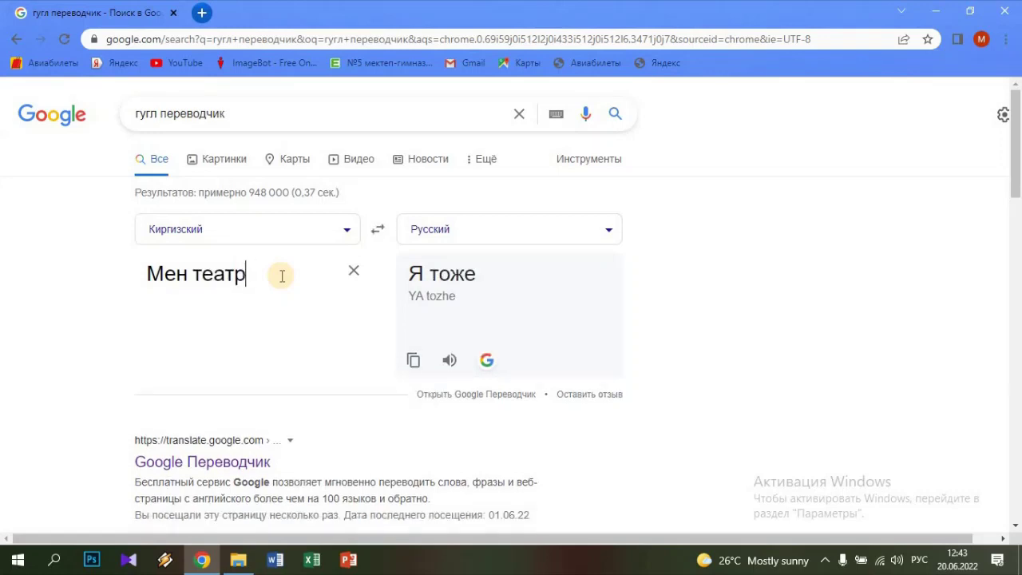
pyautogui.write('га барам')
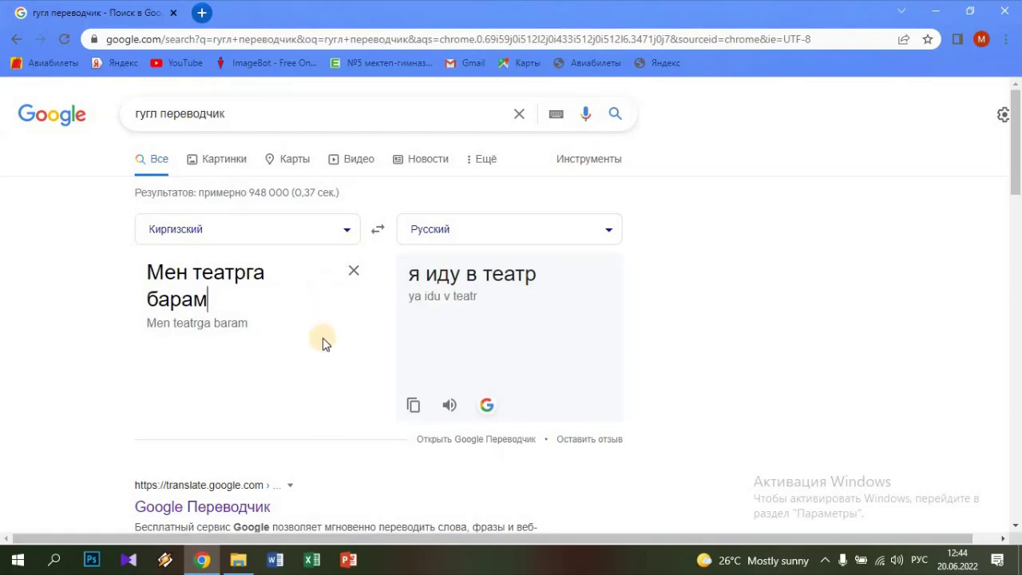
pyautogui.scroll(-2, 295, 397)
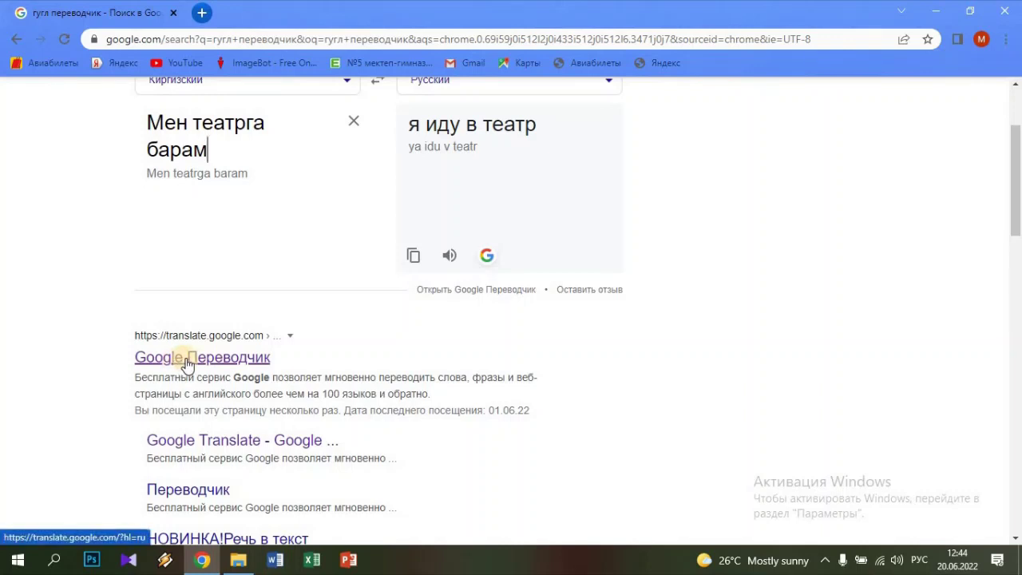
pyautogui.click(186, 361)
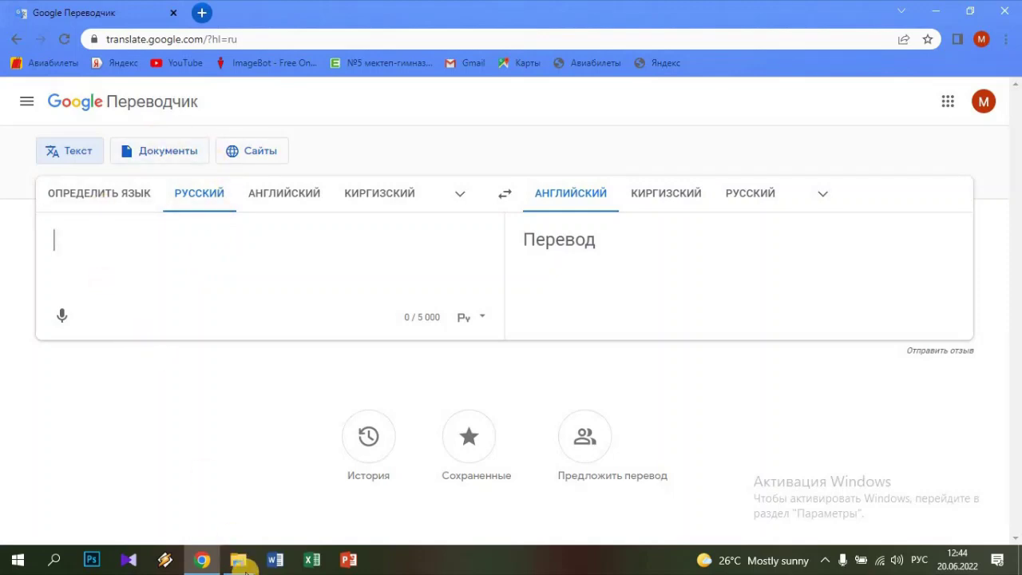
# Open the ЖОМОКТОР document from the ПЕДАГОГИКА folder in Word, maximize it and look through its first page.
pyautogui.click(240, 562)
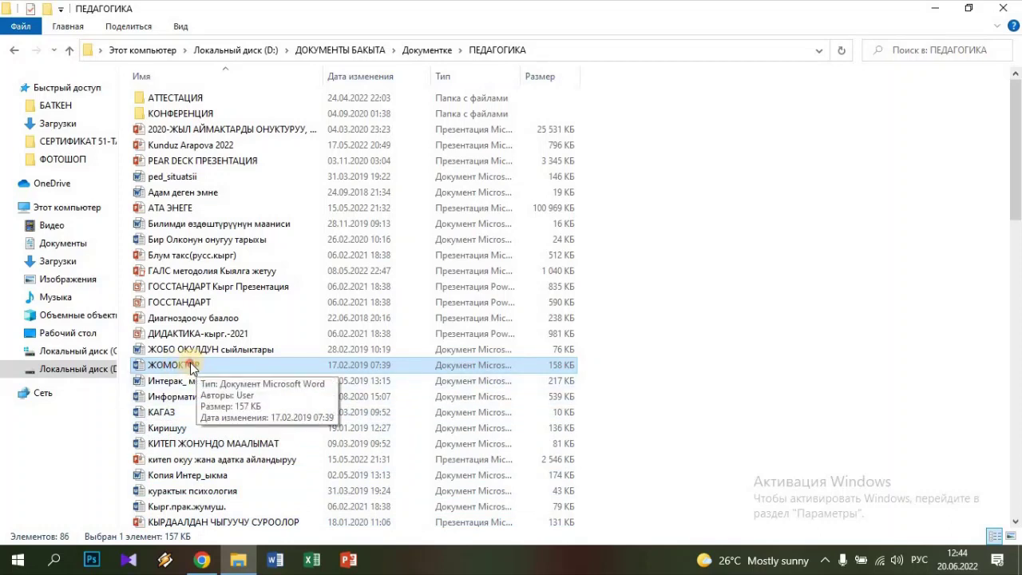
pyautogui.doubleClick(192, 365)
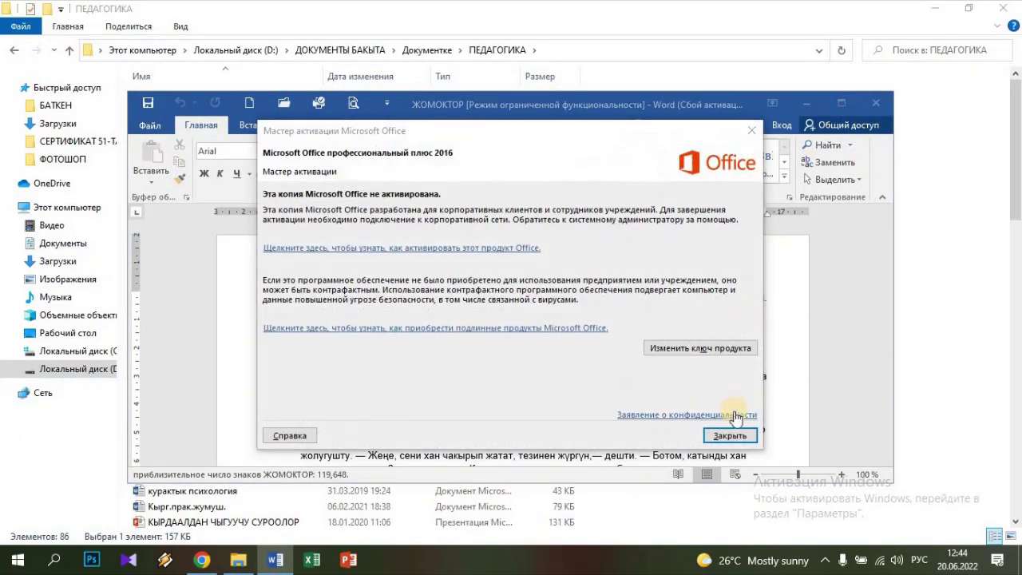
pyautogui.click(728, 435)
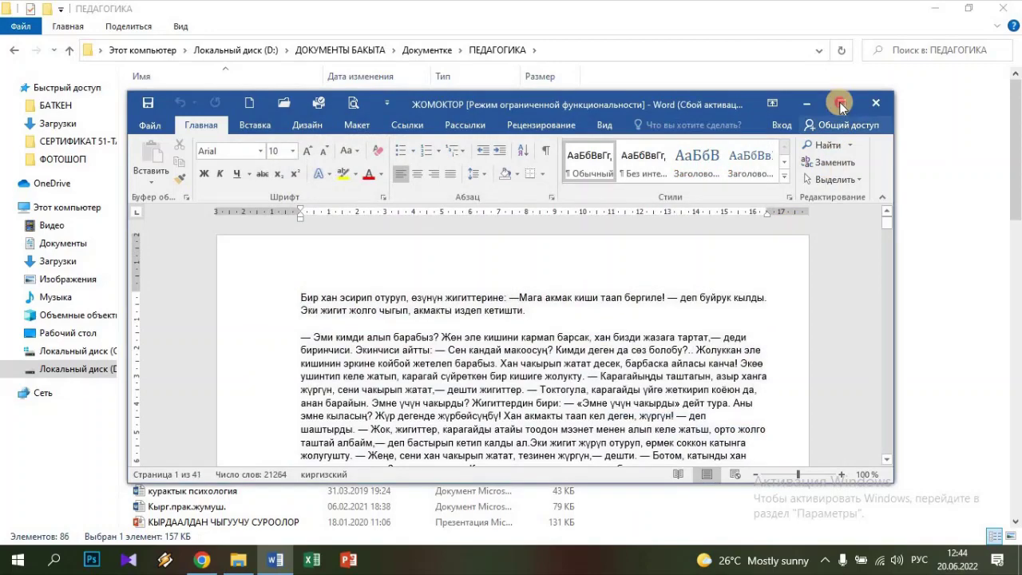
pyautogui.click(840, 104)
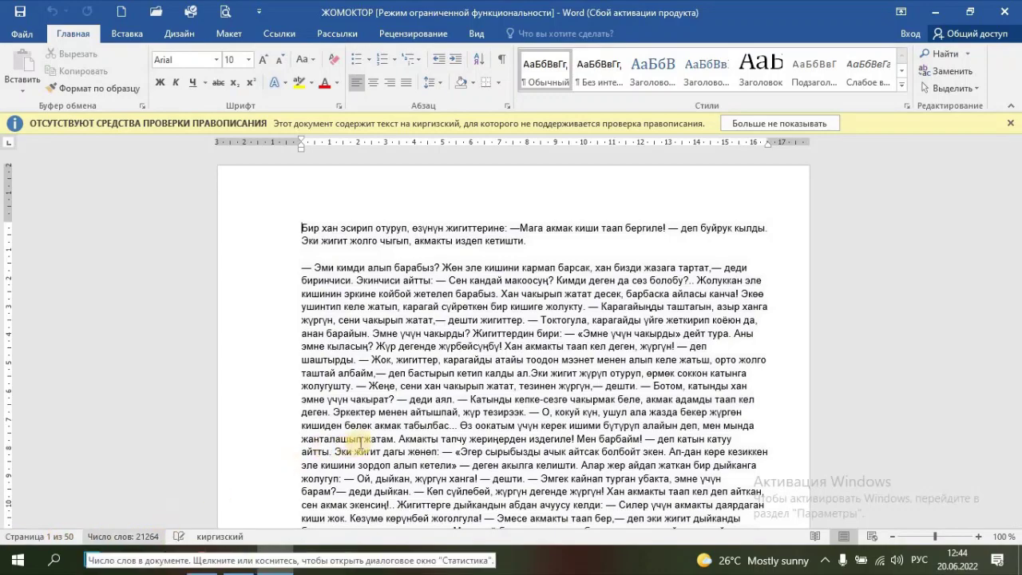
pyautogui.scroll(-3, 375, 438)
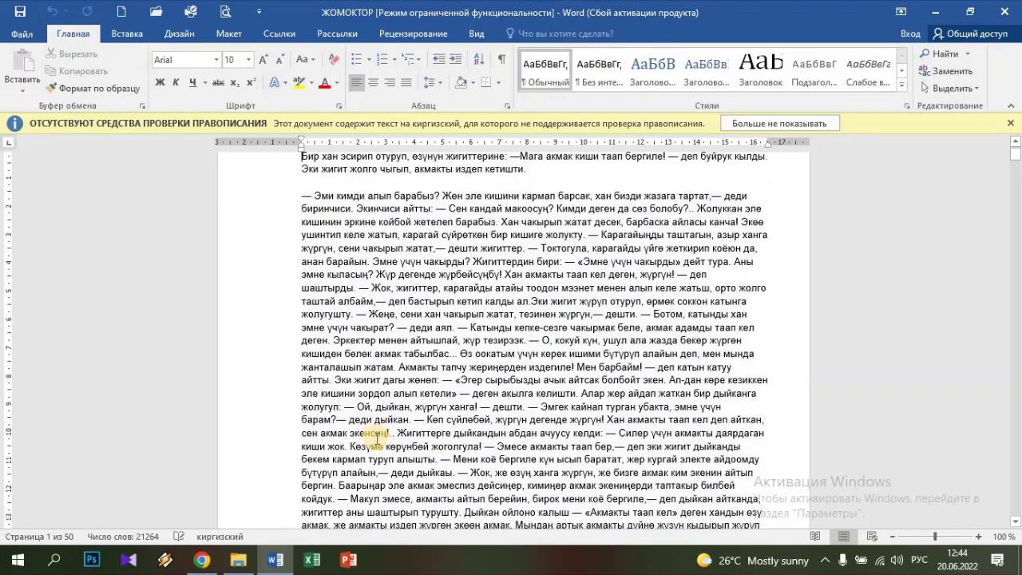
pyautogui.scroll(-2, 377, 438)
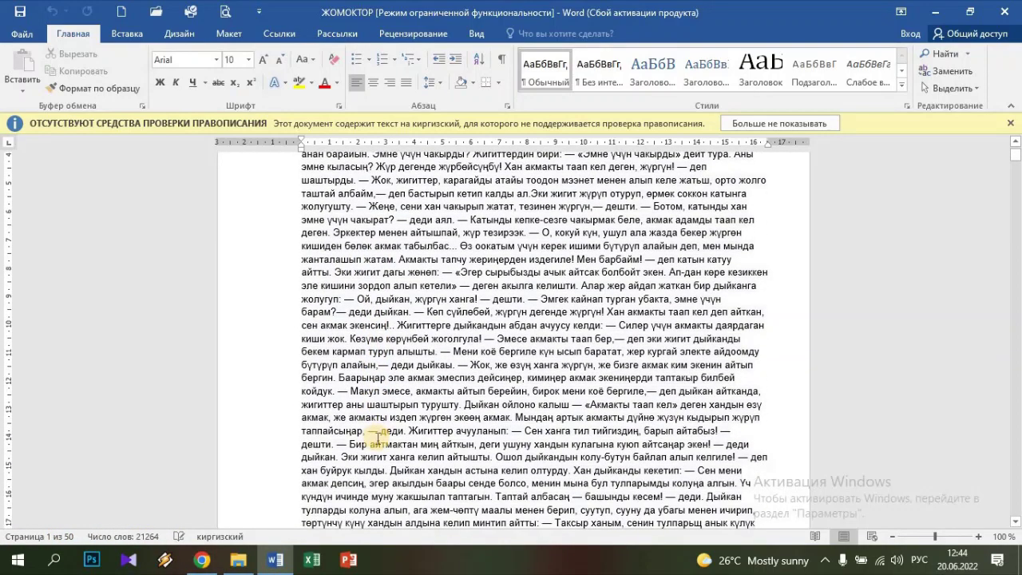
pyautogui.scroll(4, 377, 438)
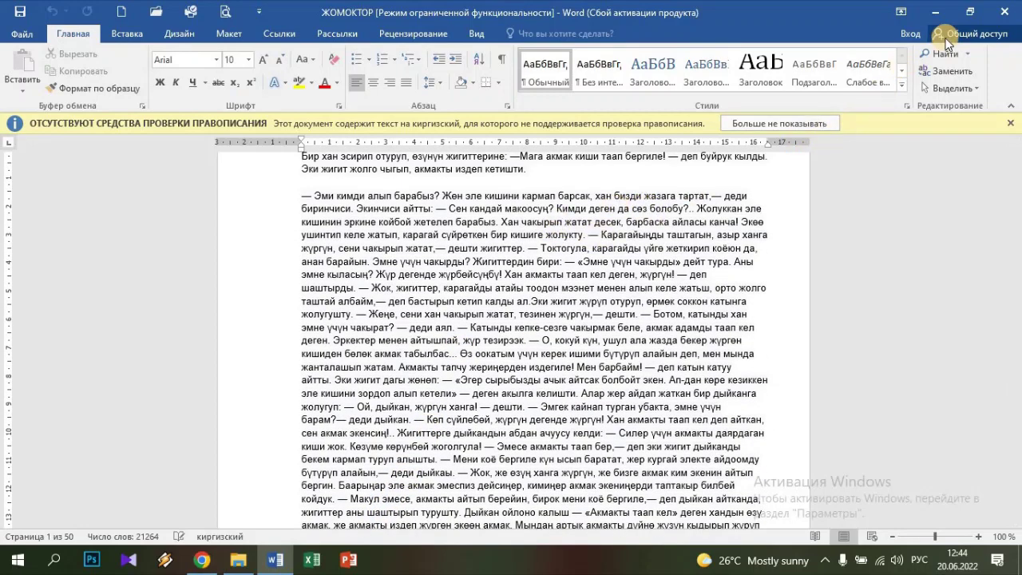
# Switch back to Google Переводчик in Chrome and set the source language for text translation to Киргизский.
pyautogui.click(202, 560)
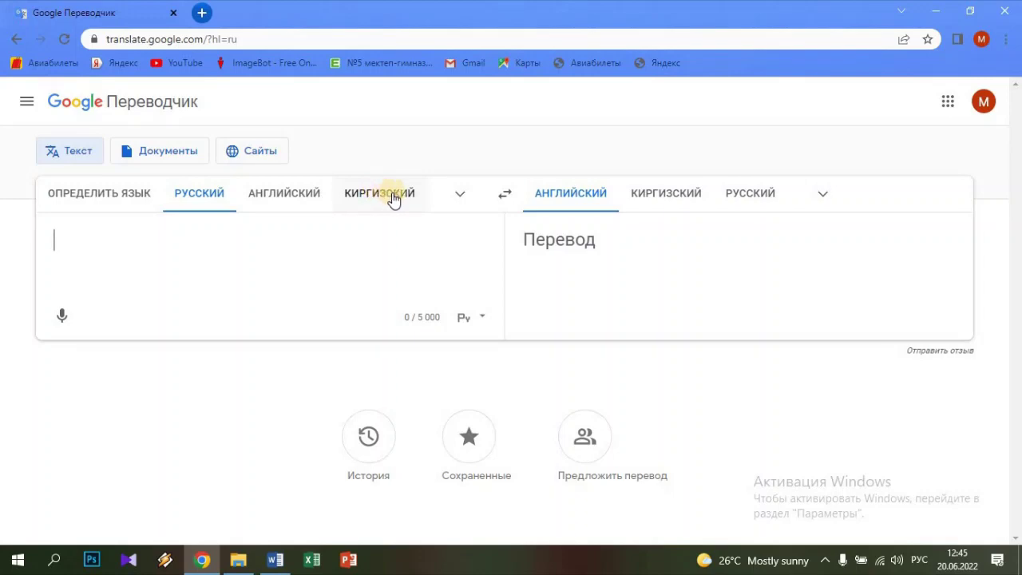
pyautogui.click(461, 197)
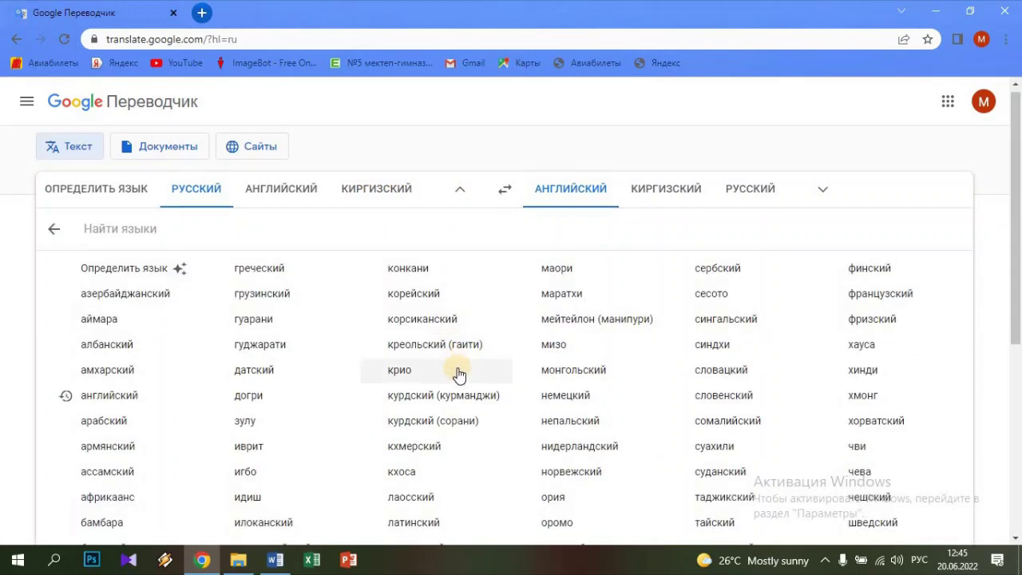
pyautogui.scroll(-4, 459, 375)
pyautogui.scroll(4, 459, 374)
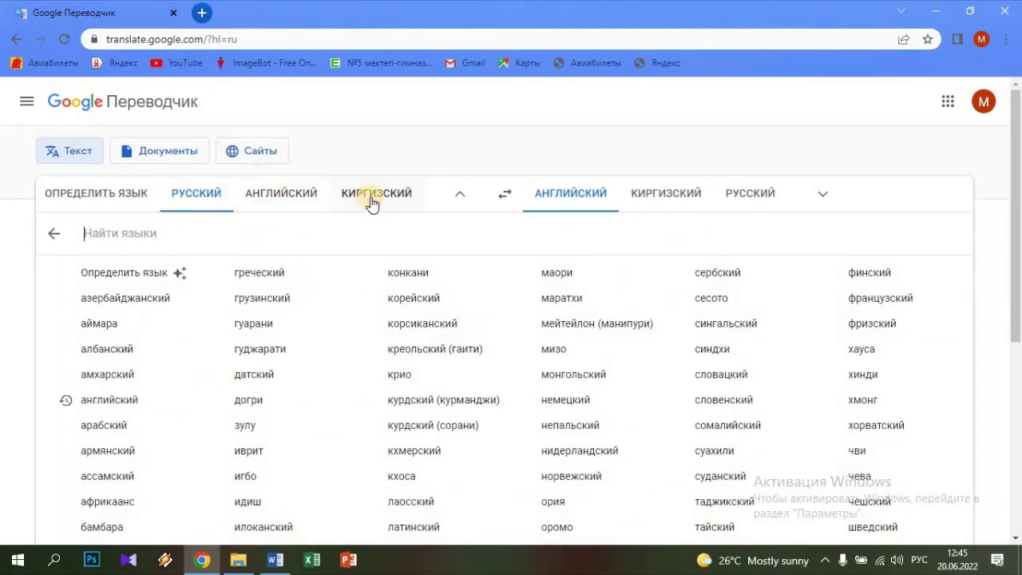
pyautogui.click(371, 202)
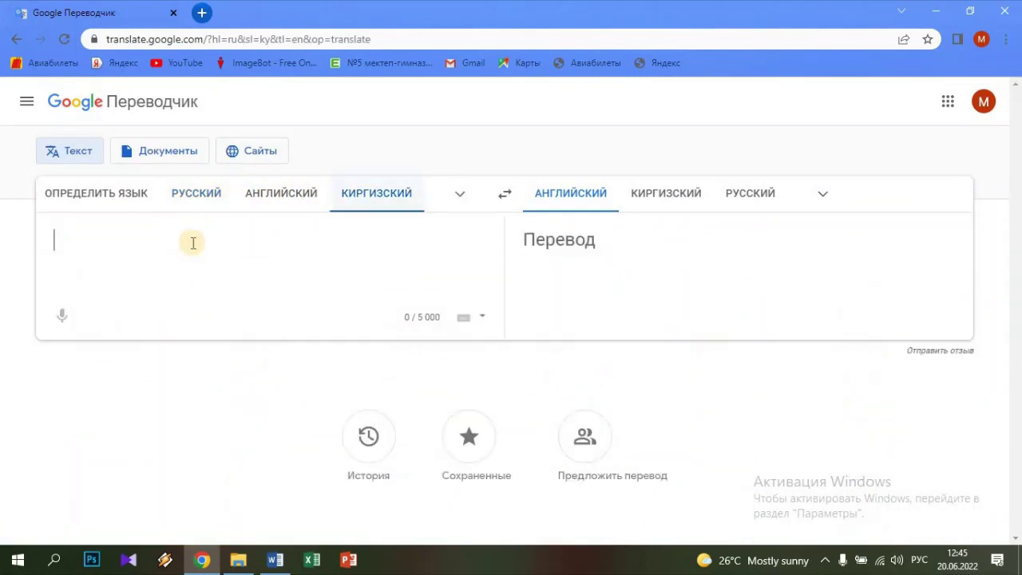
# Switch to document translation and upload the ЖОМОКТОР document from the ПЕДАГОГИКА folder on drive D.
pyautogui.click(168, 158)
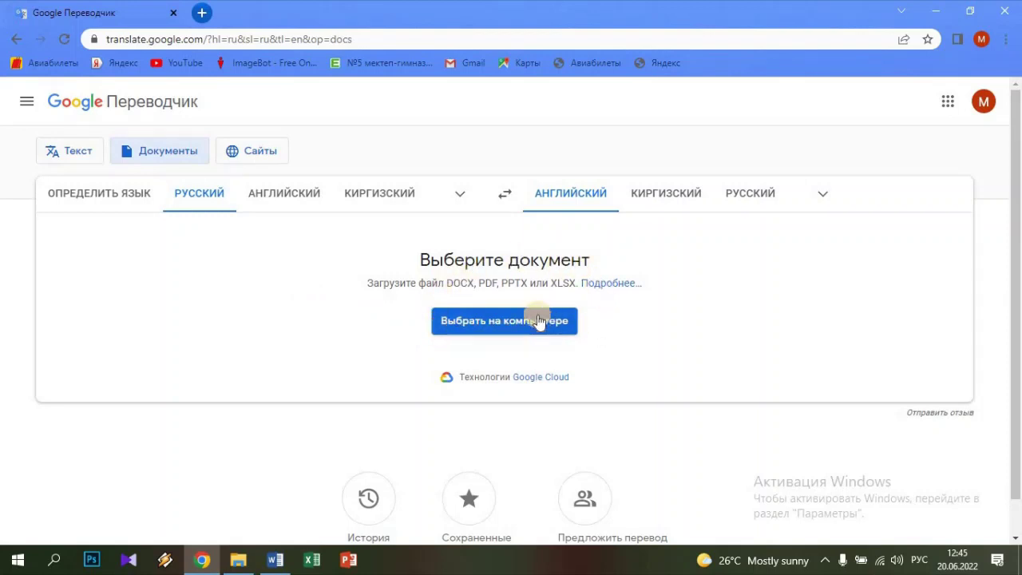
pyautogui.click(495, 325)
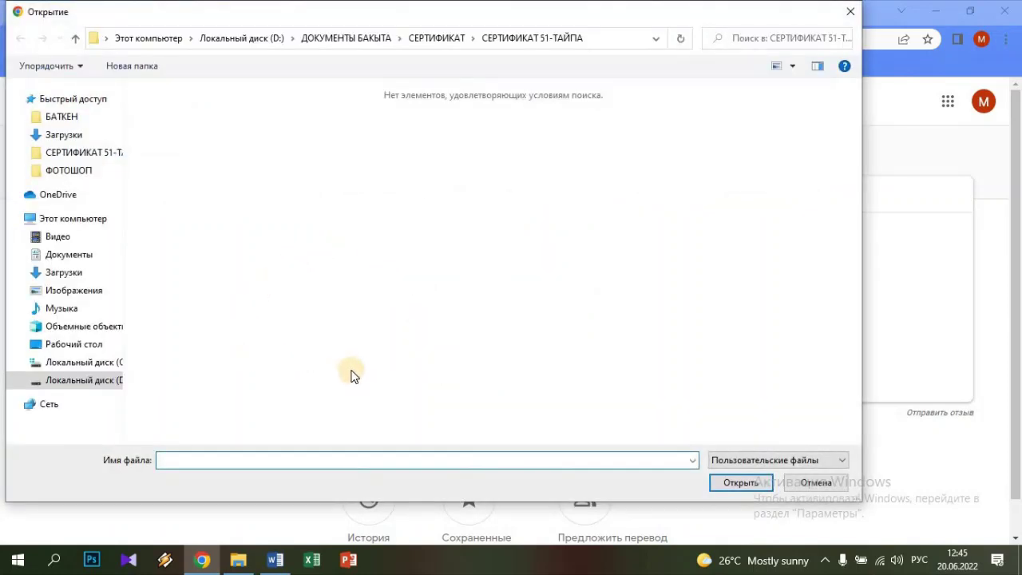
pyautogui.click(102, 381)
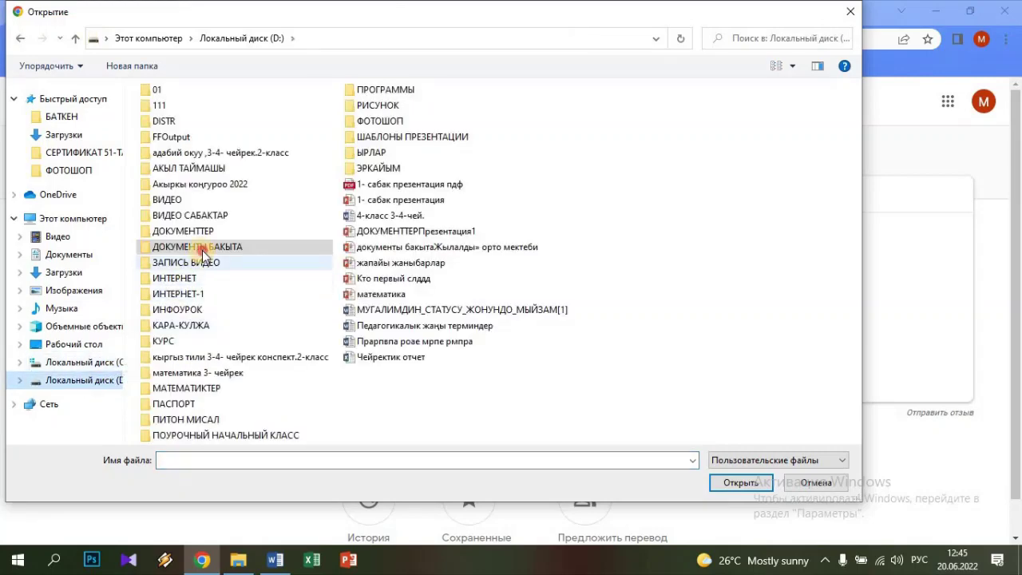
pyautogui.doubleClick(202, 249)
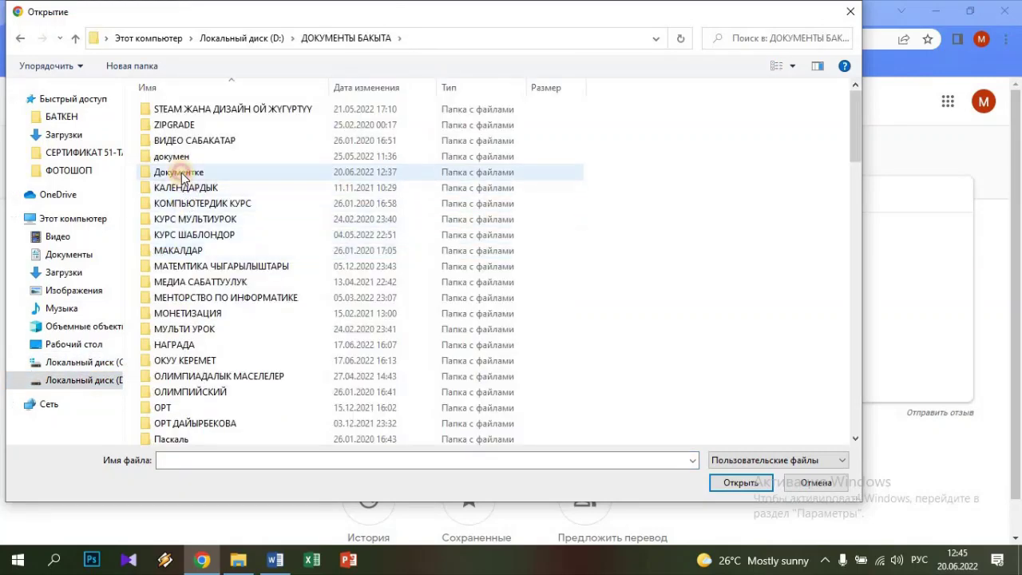
pyautogui.doubleClick(182, 174)
pyautogui.click(180, 253)
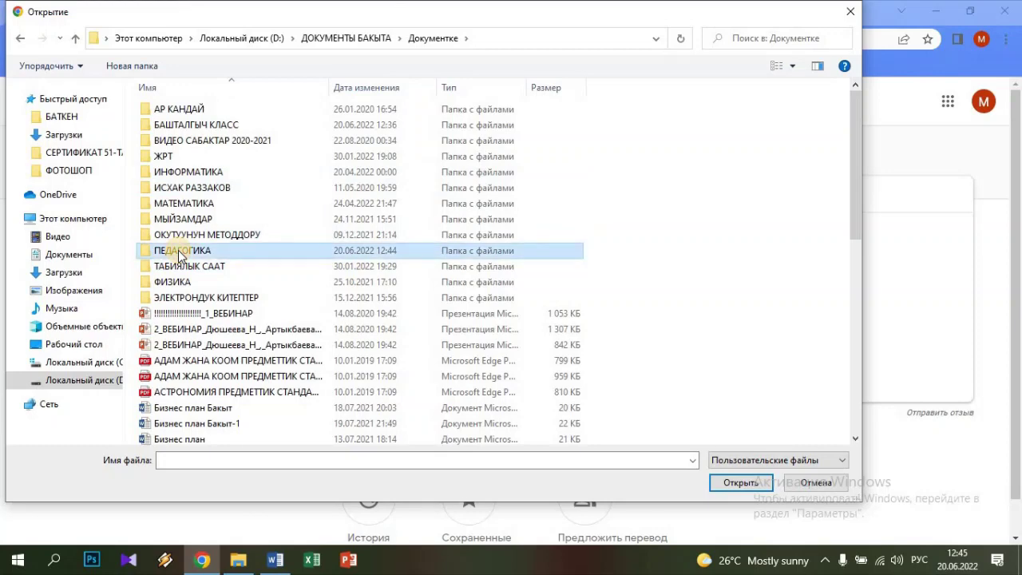
pyautogui.doubleClick(180, 253)
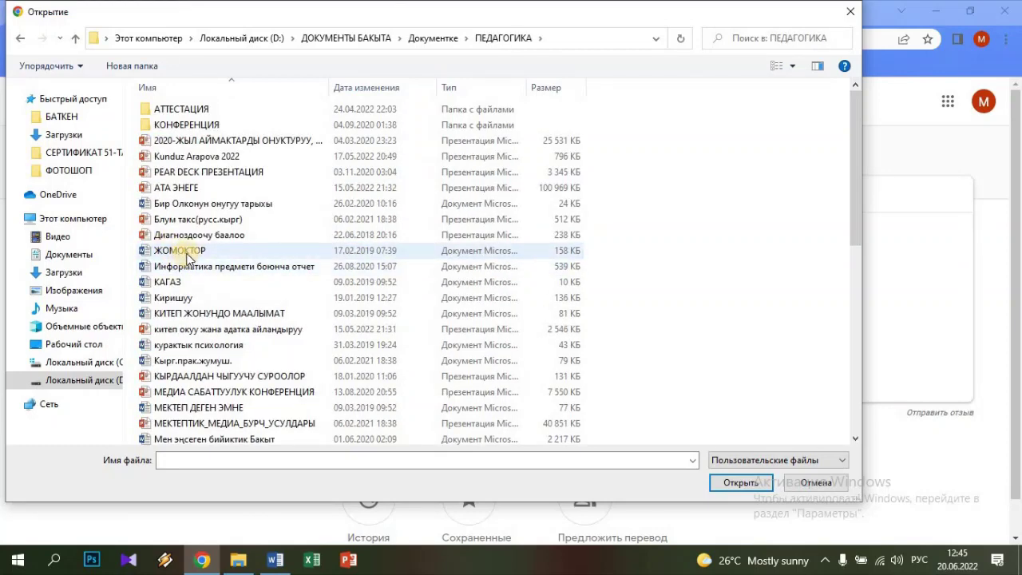
pyautogui.click(183, 252)
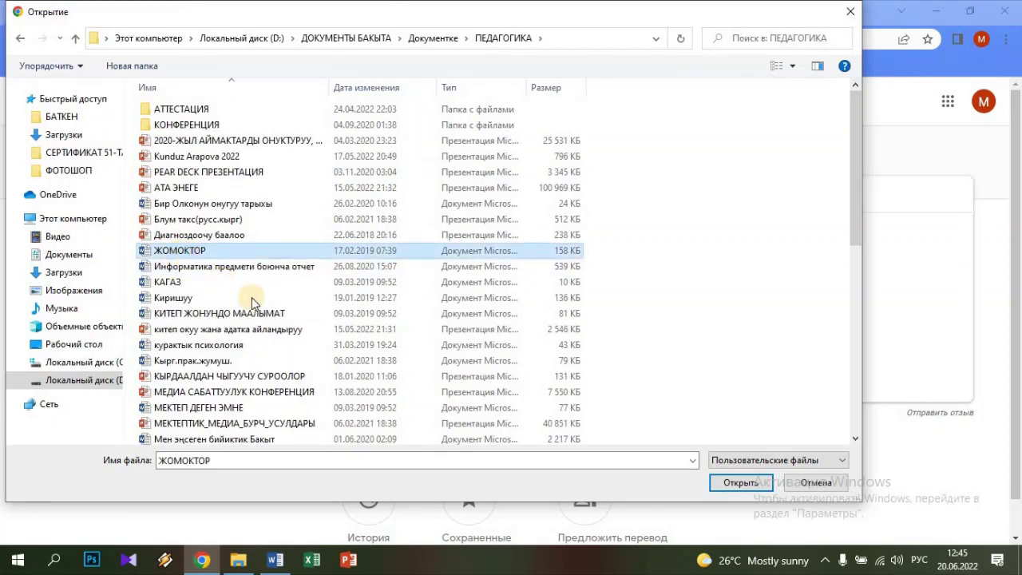
pyautogui.click(734, 484)
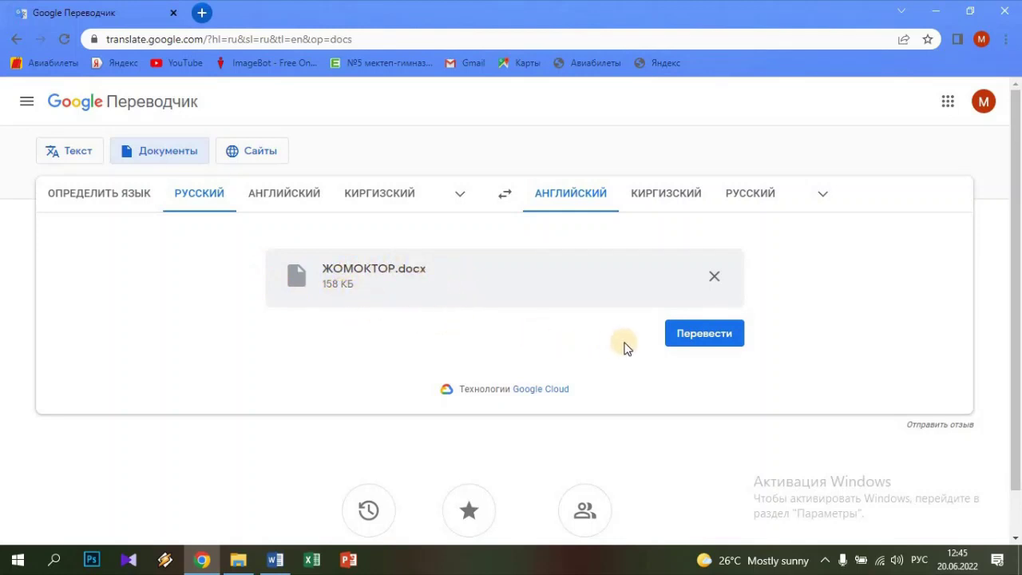
# Set the target language for the uploaded document's translation to Русский.
pyautogui.click(704, 339)
pyautogui.click(700, 338)
pyautogui.click(826, 195)
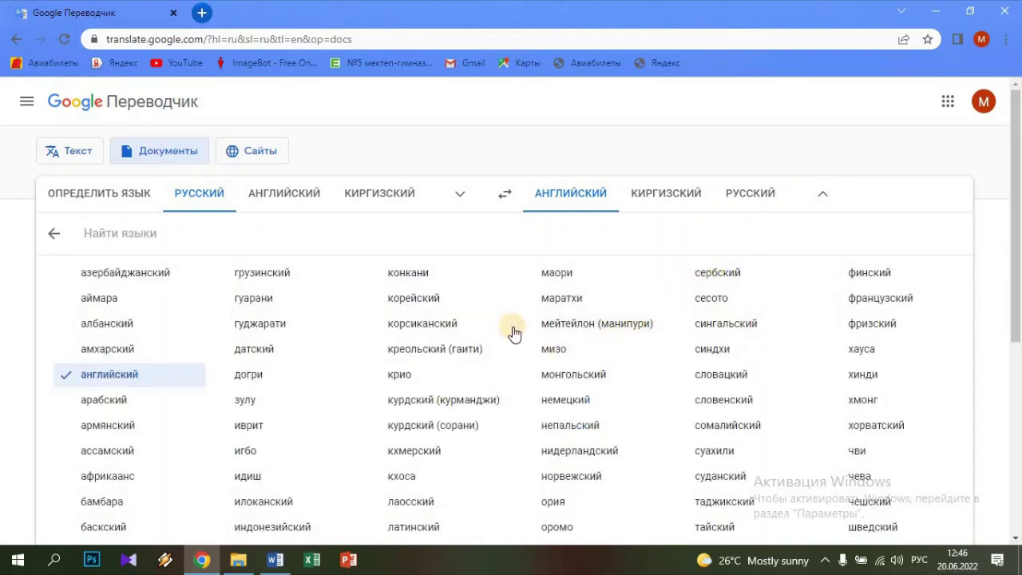
pyautogui.click(752, 199)
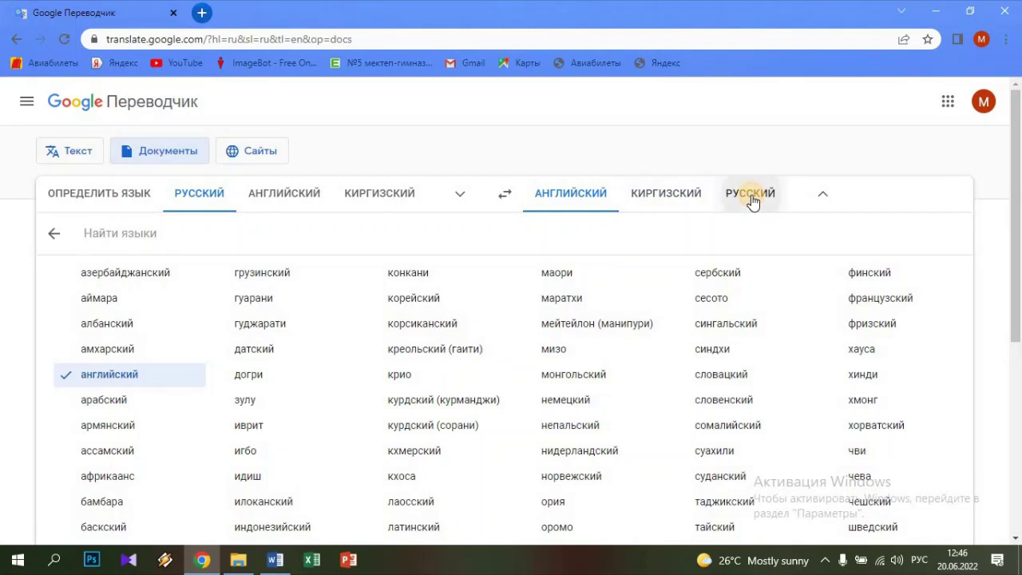
# Translate the uploaded ЖОМОКТОР.docx with Киргизский as the source language and download the translated file.
pyautogui.click(378, 200)
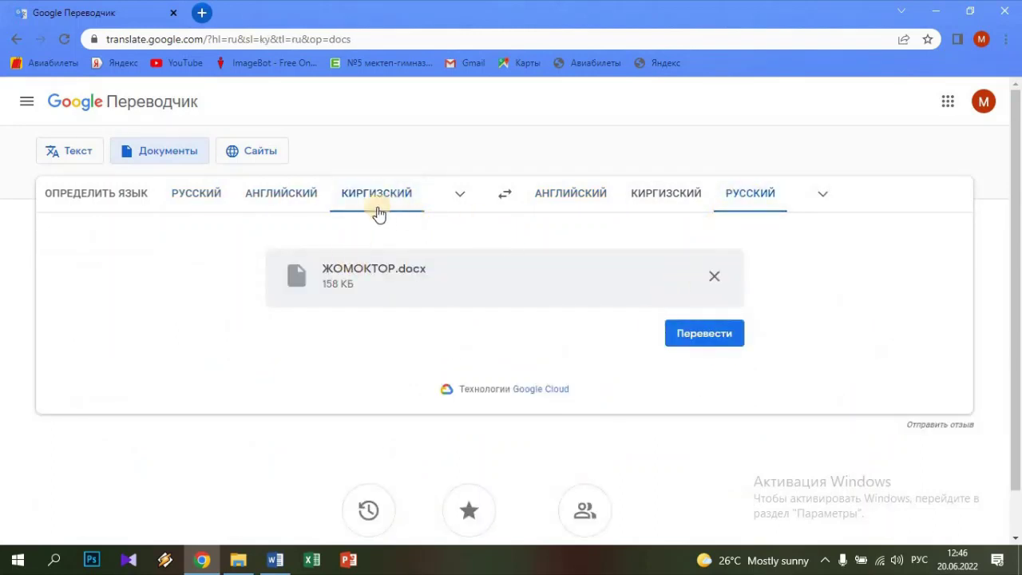
pyautogui.click(705, 339)
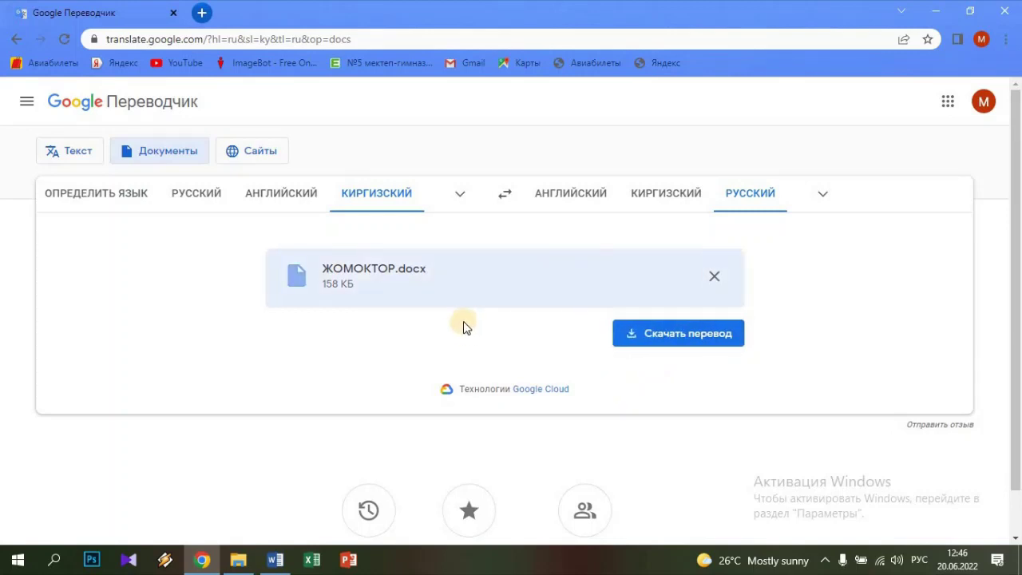
pyautogui.click(705, 341)
pyautogui.click(676, 340)
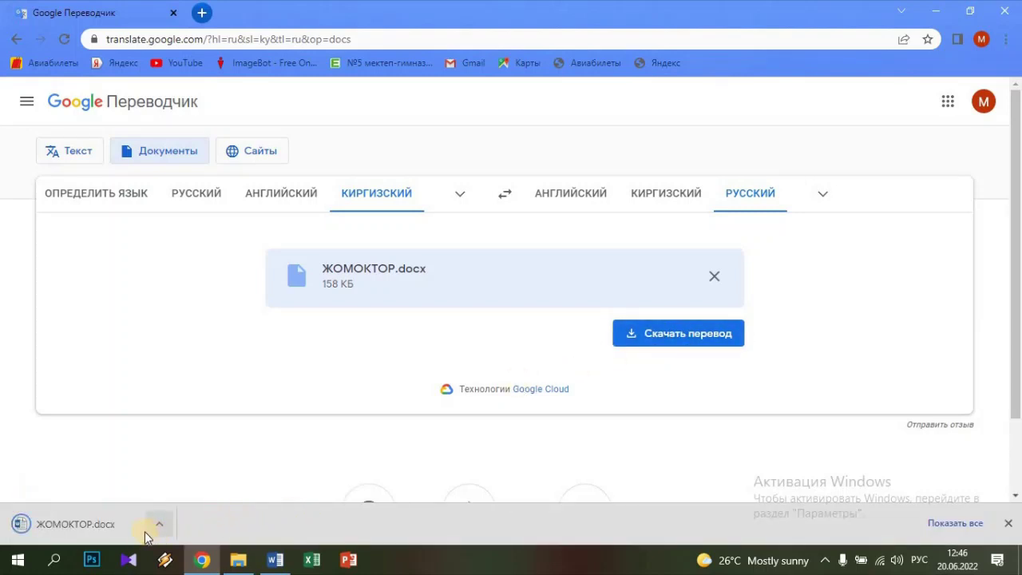
# Switch to File Explorer and open the translated ЖОМОКТОР document from the Загрузки folder in Word, maximizing its window.
pyautogui.click(112, 539)
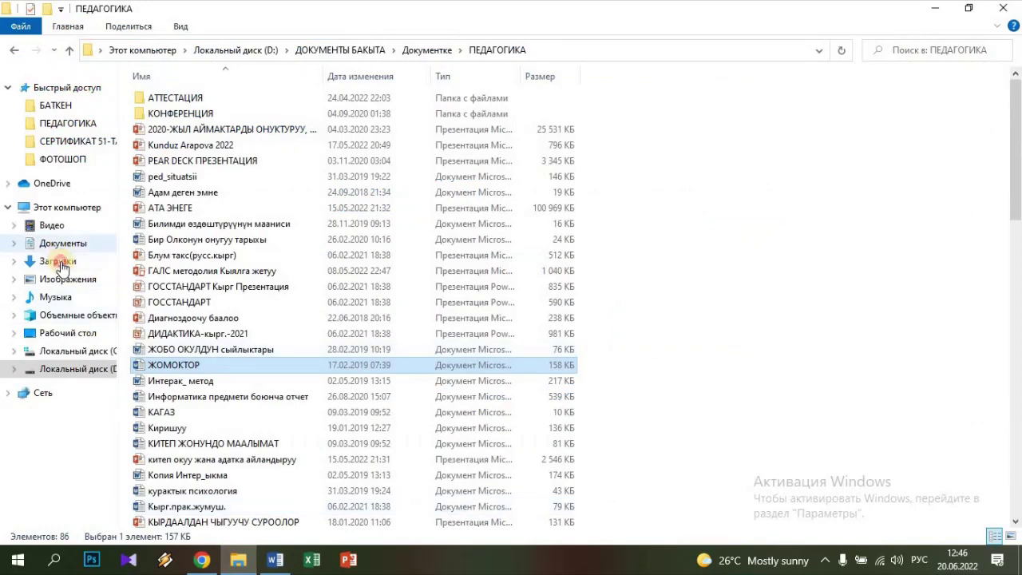
pyautogui.click(74, 265)
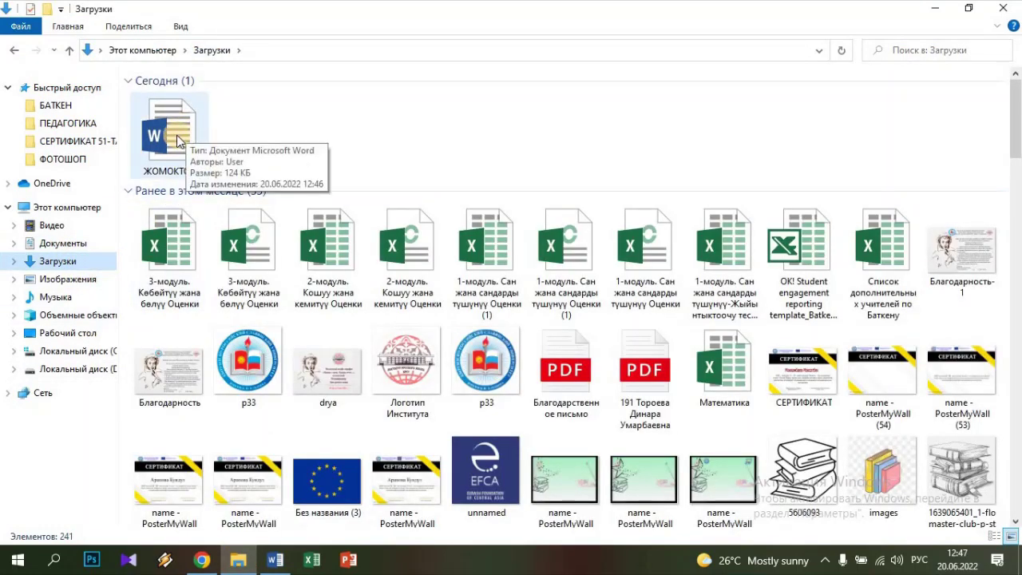
pyautogui.doubleClick(177, 145)
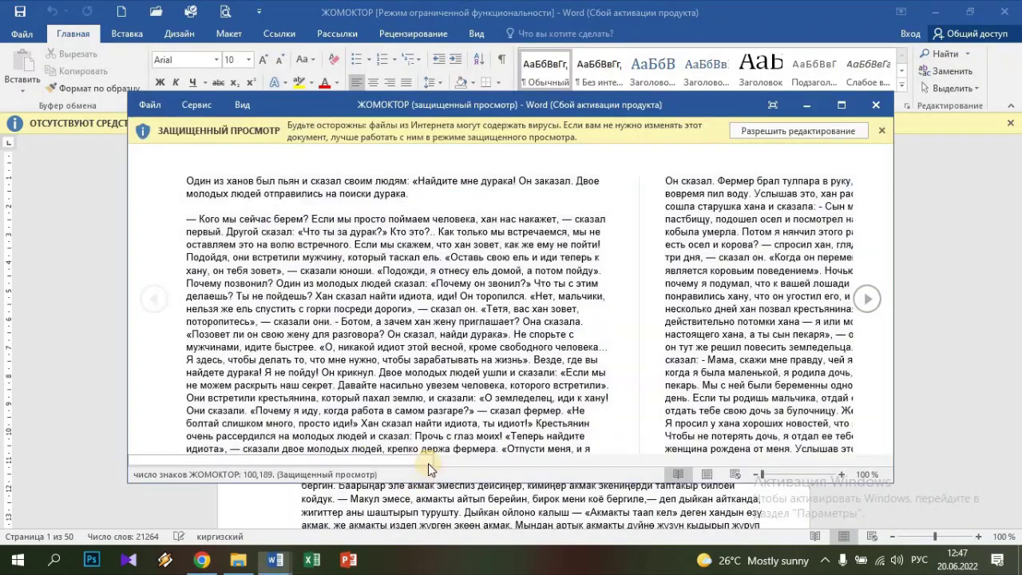
pyautogui.click(845, 107)
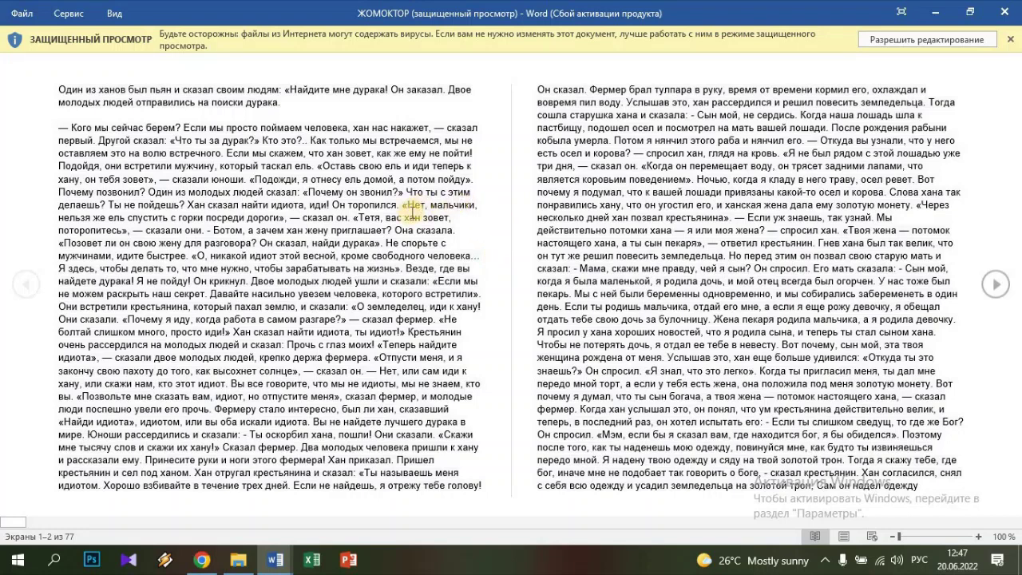
# Enable editing for the translated ЖОМОКТОР document and look through its first two pages in a maximized window.
pyautogui.click(905, 38)
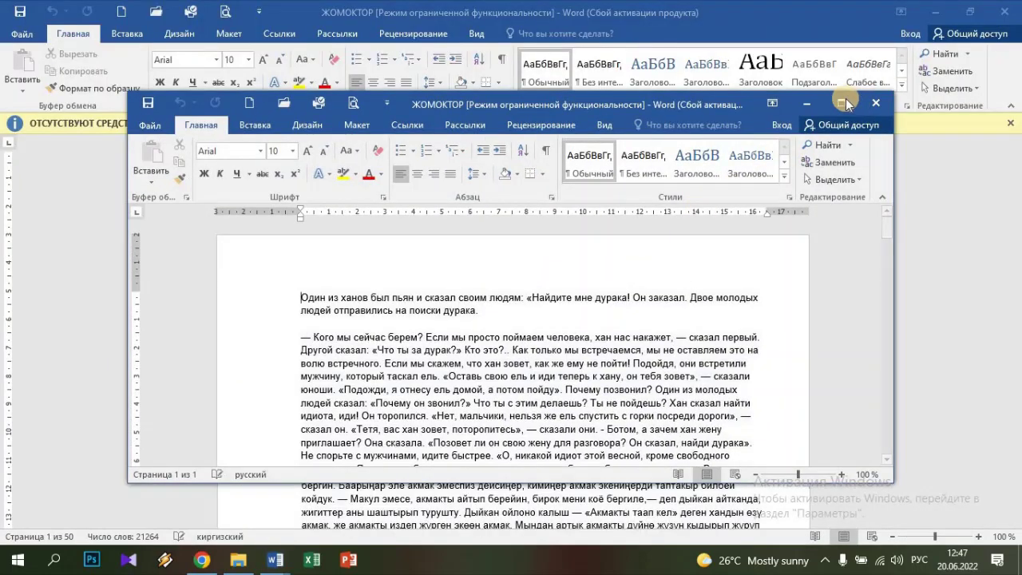
pyautogui.click(845, 102)
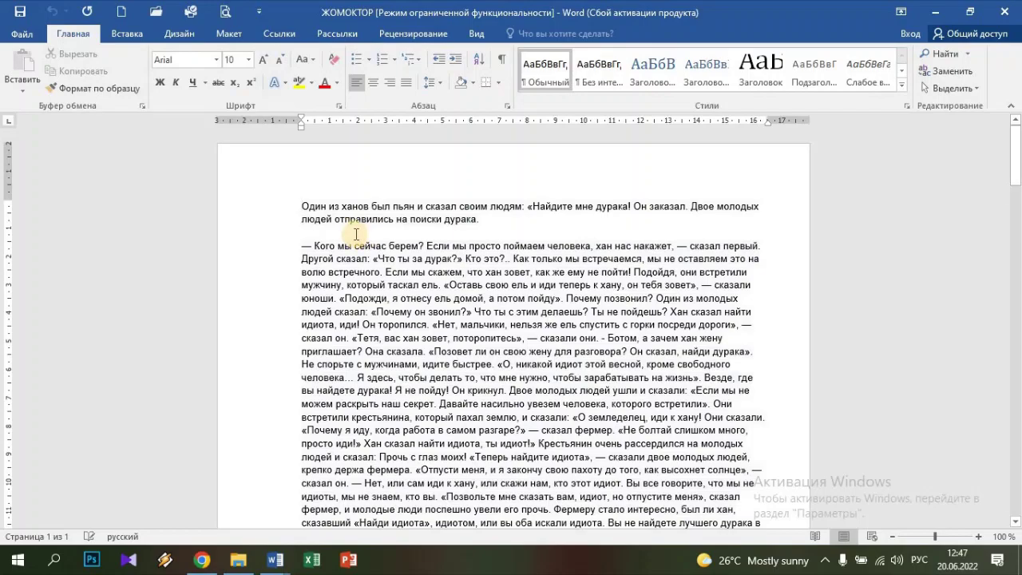
pyautogui.scroll(-15, 361, 236)
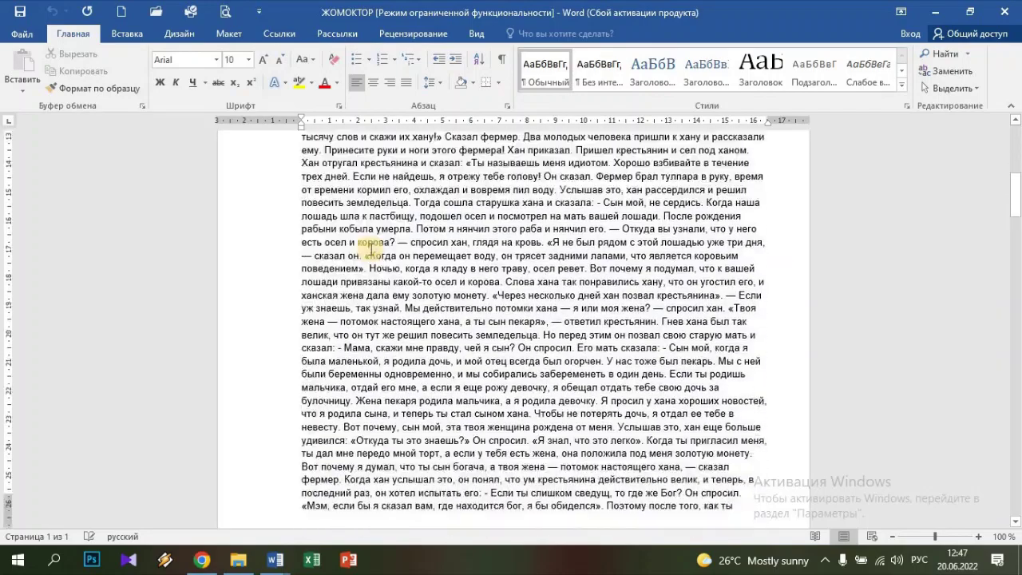
pyautogui.scroll(-8, 371, 249)
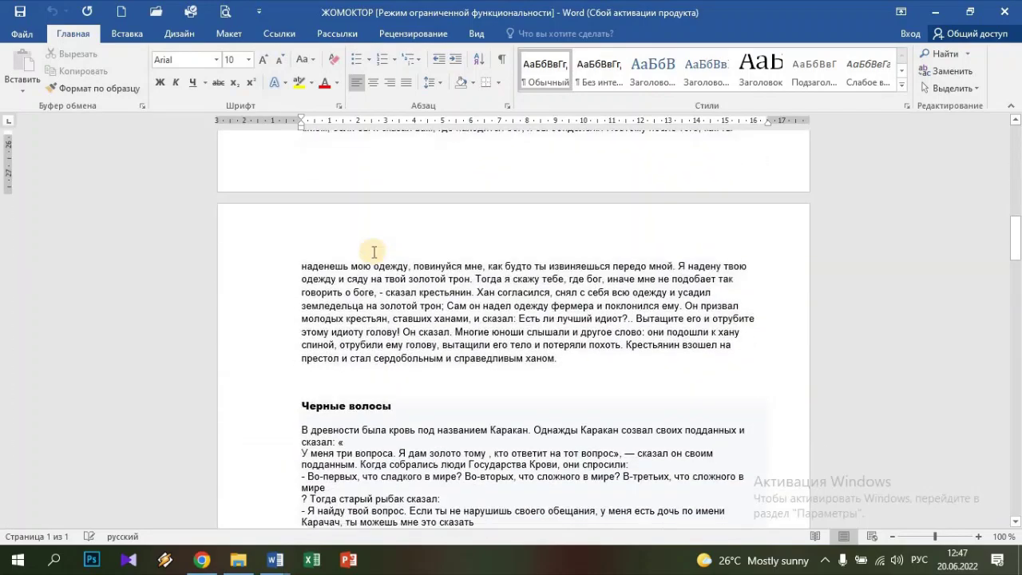
pyautogui.scroll(5, 376, 253)
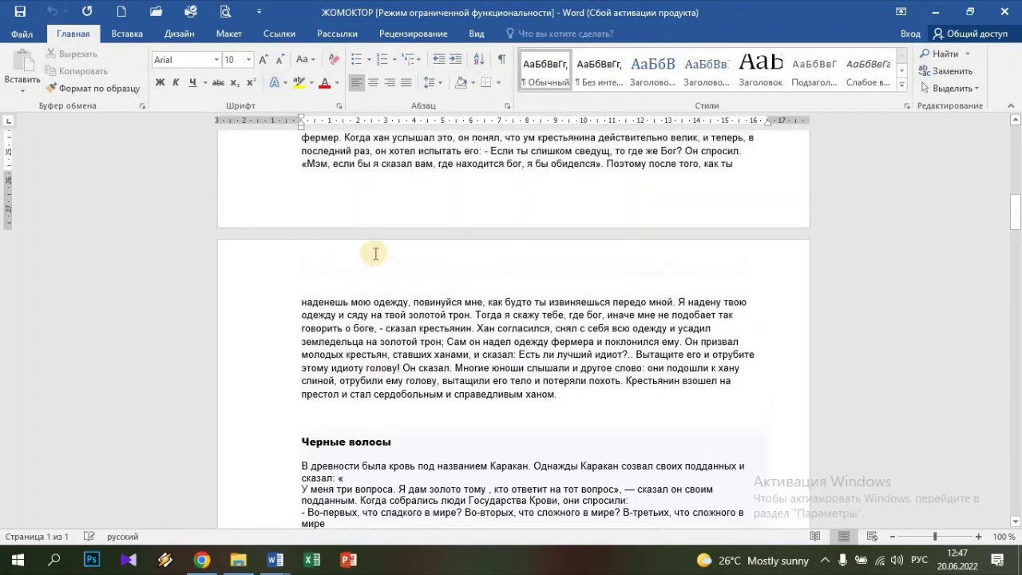
pyautogui.scroll(3, 375, 253)
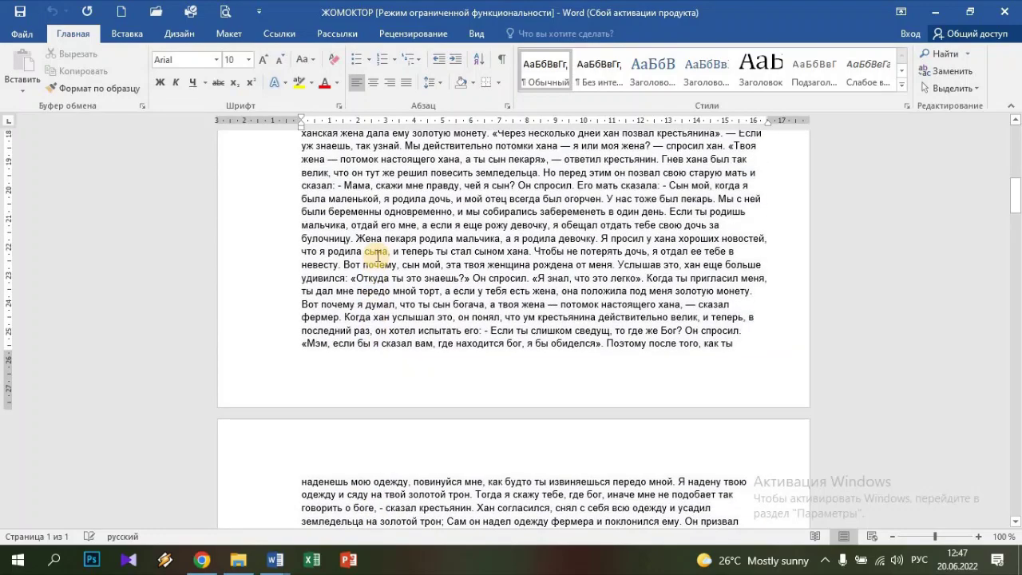
pyautogui.scroll(3, 377, 254)
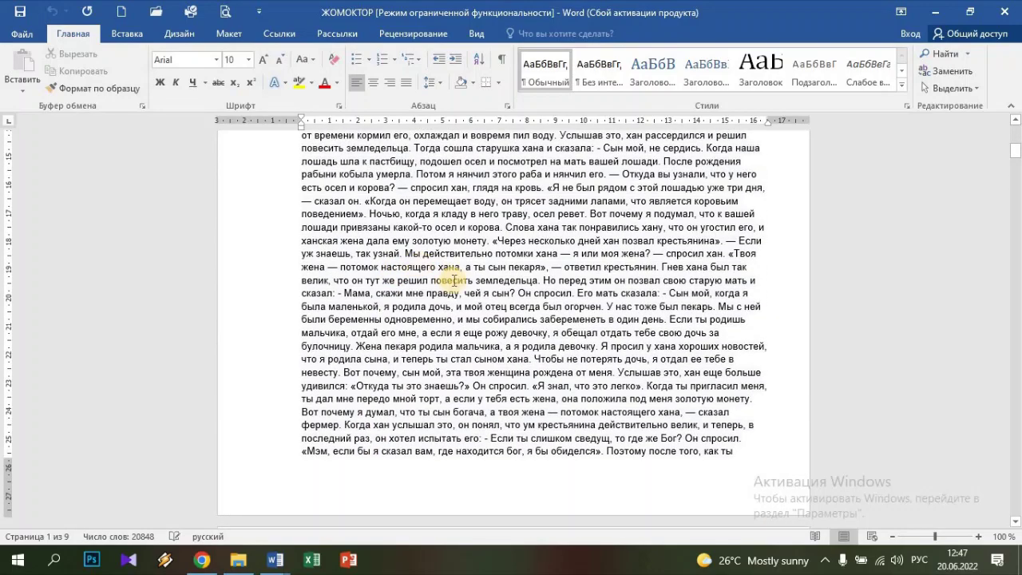